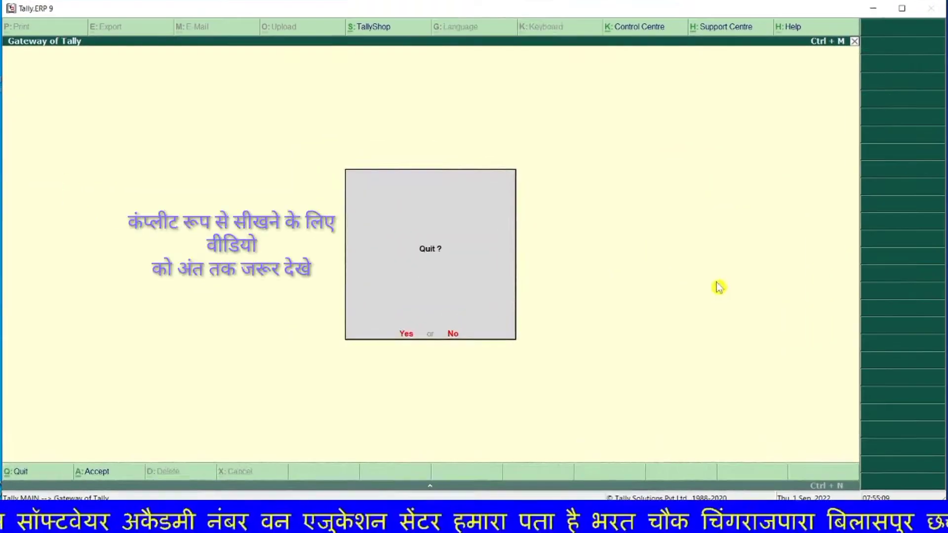
Dismiss the quit prompt and open the company's inventory features from the accounting voucher entry screen.
{"action": "key", "text": "Escape"}
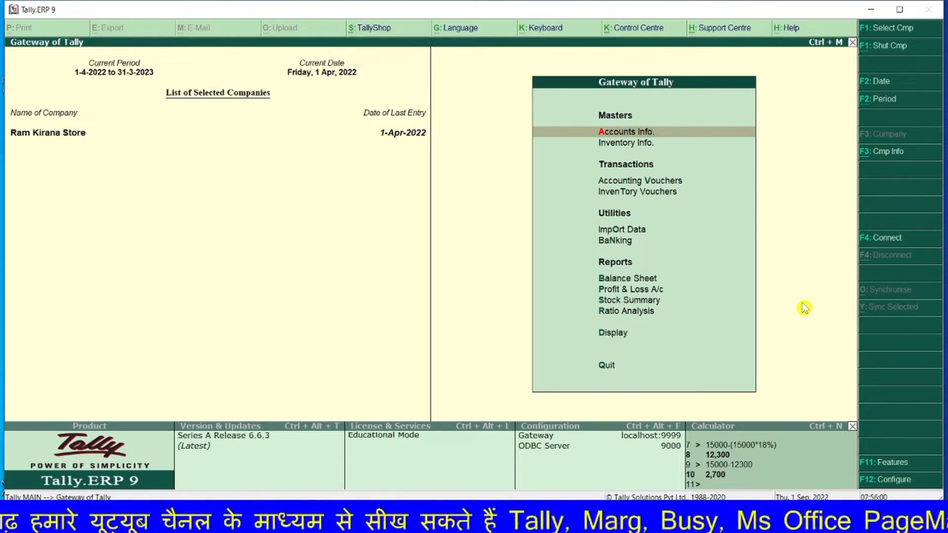
{"action": "key", "text": "Down"}
{"action": "key", "text": "Down"}
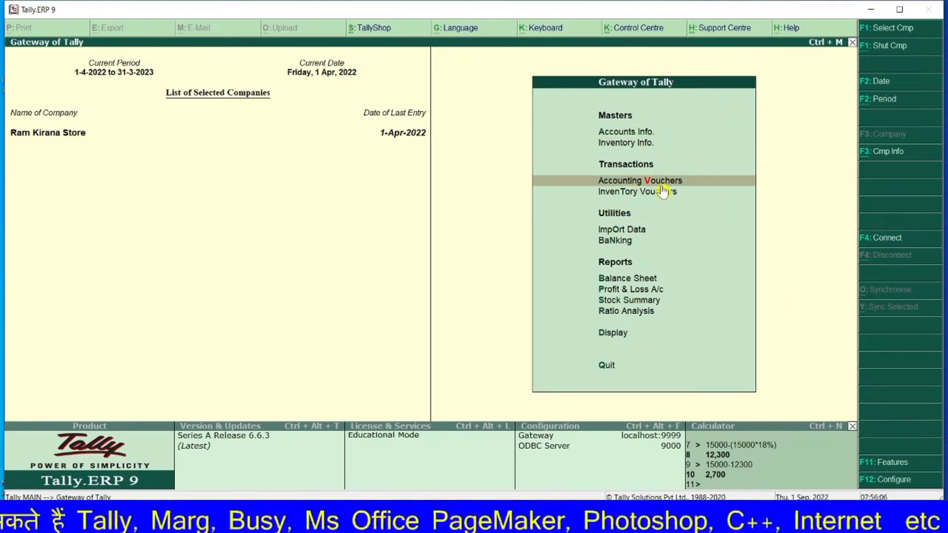
{"action": "left_click", "coordinate": [685, 183]}
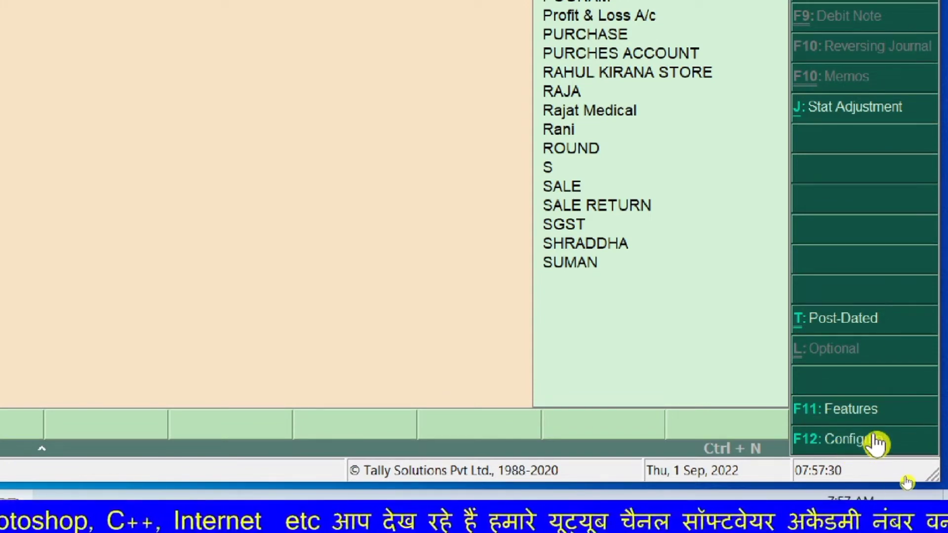
{"action": "left_click", "coordinate": [841, 408]}
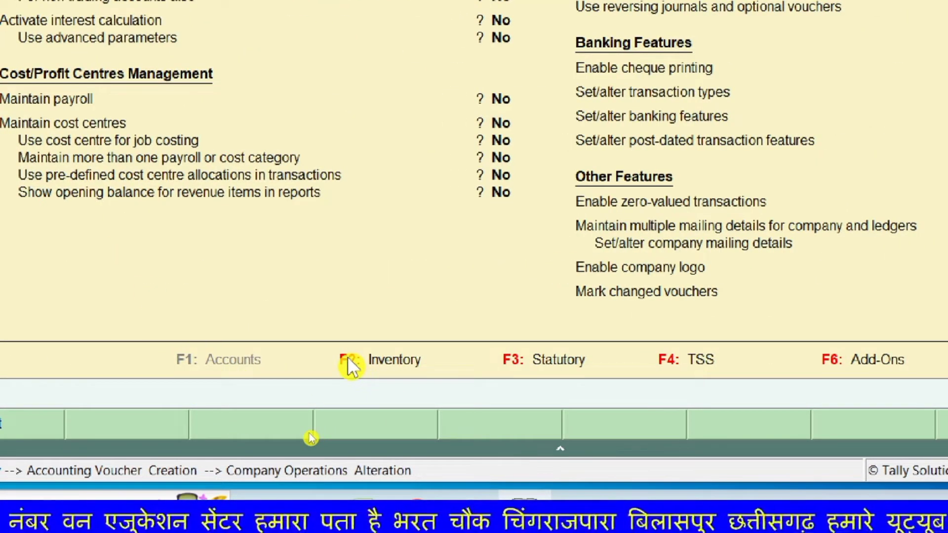
{"action": "left_click", "coordinate": [404, 356]}
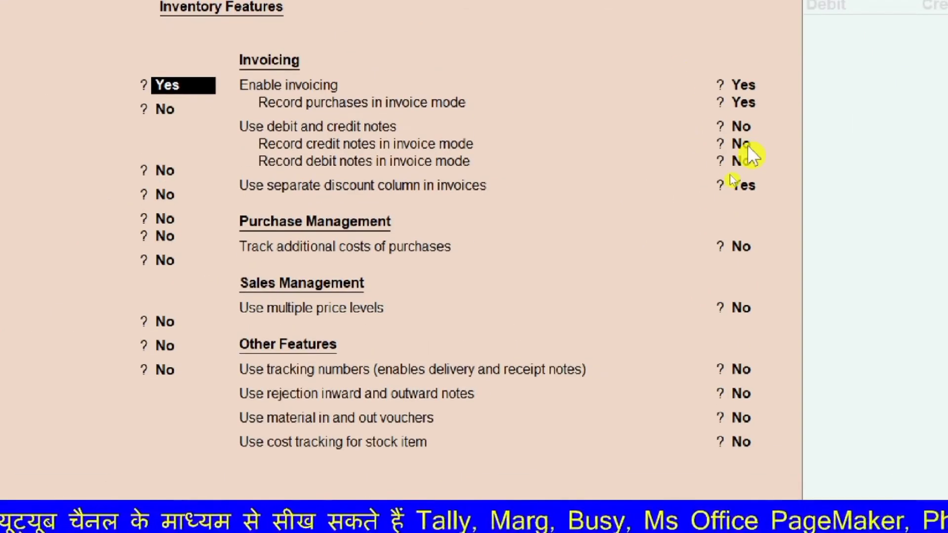
Enable debit and credit notes and recording both in invoice mode, then save the inventory features.
{"action": "left_click", "coordinate": [745, 129]}
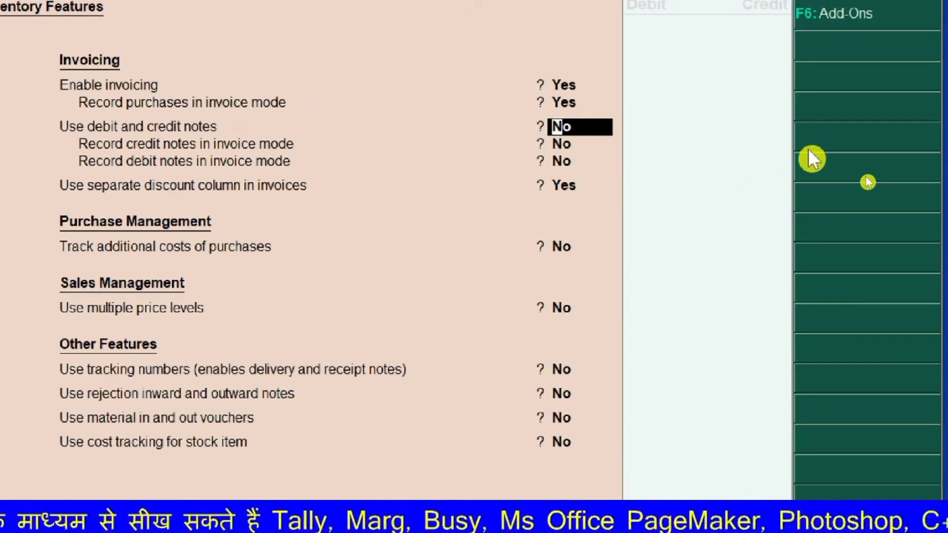
{"action": "type", "text": "y"}
{"action": "key", "text": "Return"}
{"action": "type", "text": "y"}
{"action": "key", "text": "Return"}
{"action": "type", "text": "y"}
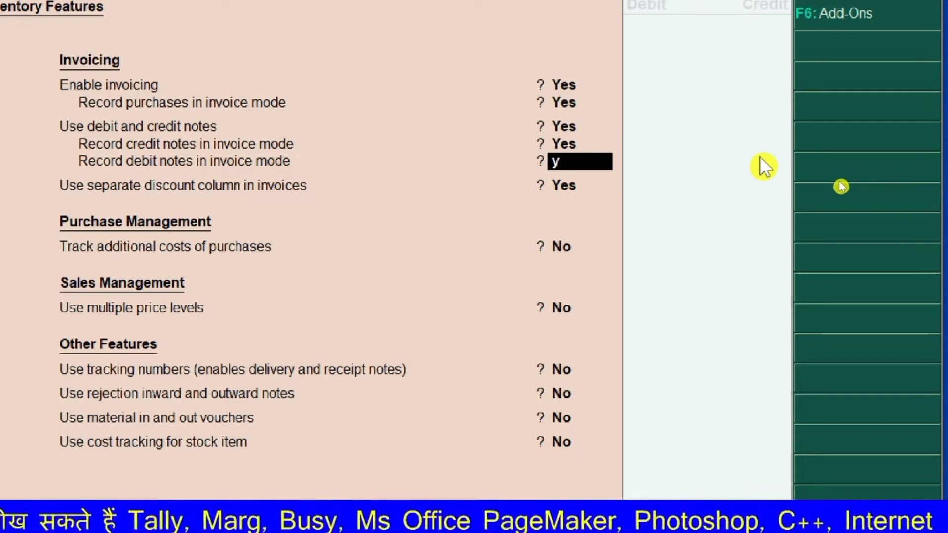
{"action": "key", "text": "Return"}
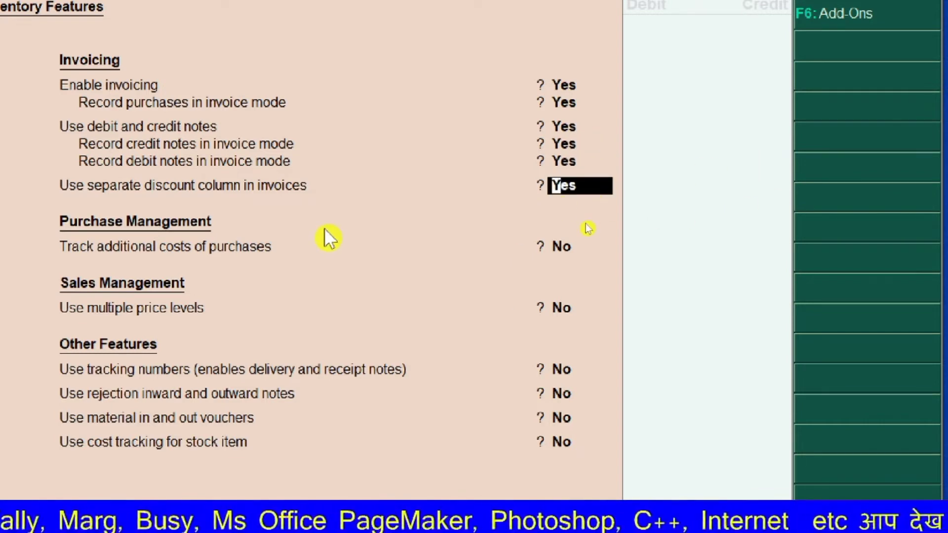
{"action": "key", "text": "ctrl+a"}
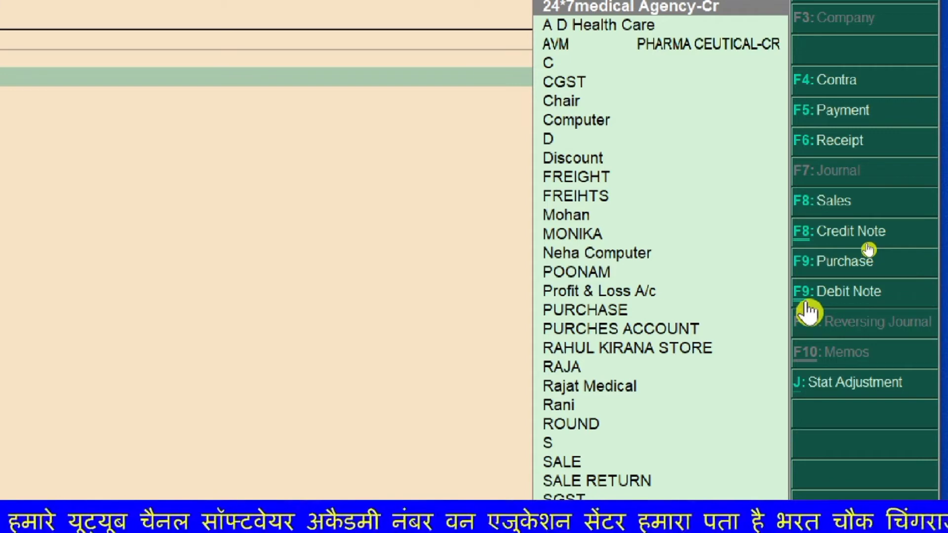
Open a new debit note voucher and switch it to invoice mode.
{"action": "left_click", "coordinate": [834, 294]}
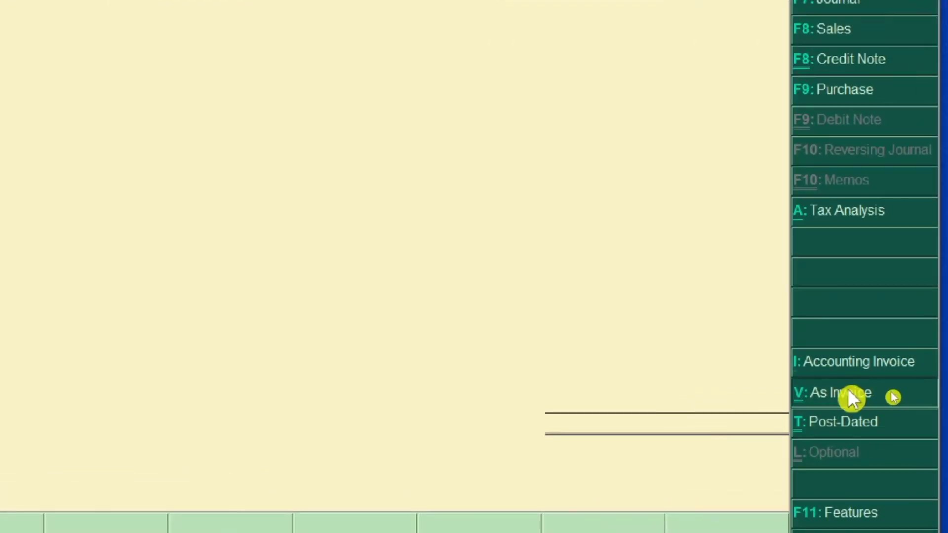
{"action": "left_click", "coordinate": [849, 390]}
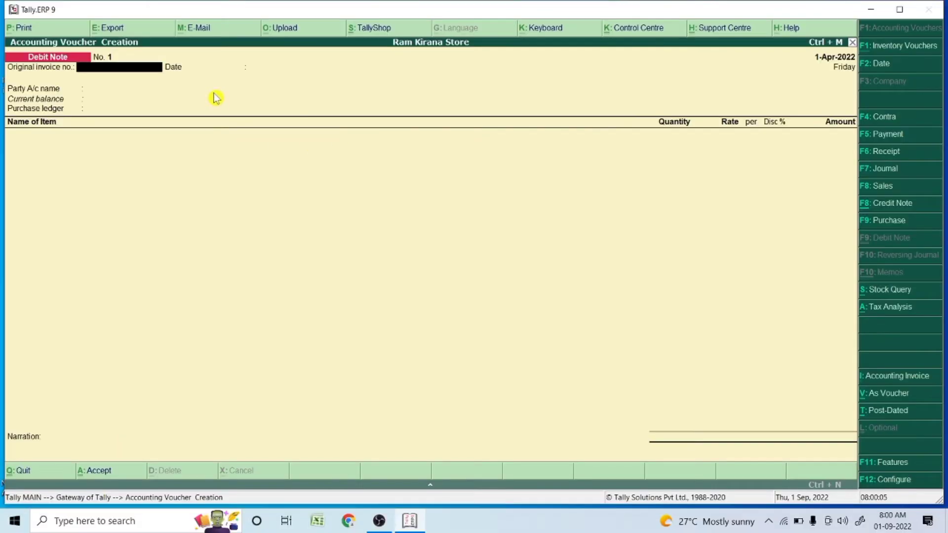
{"action": "key", "text": "Return"}
{"action": "key", "text": "Return"}
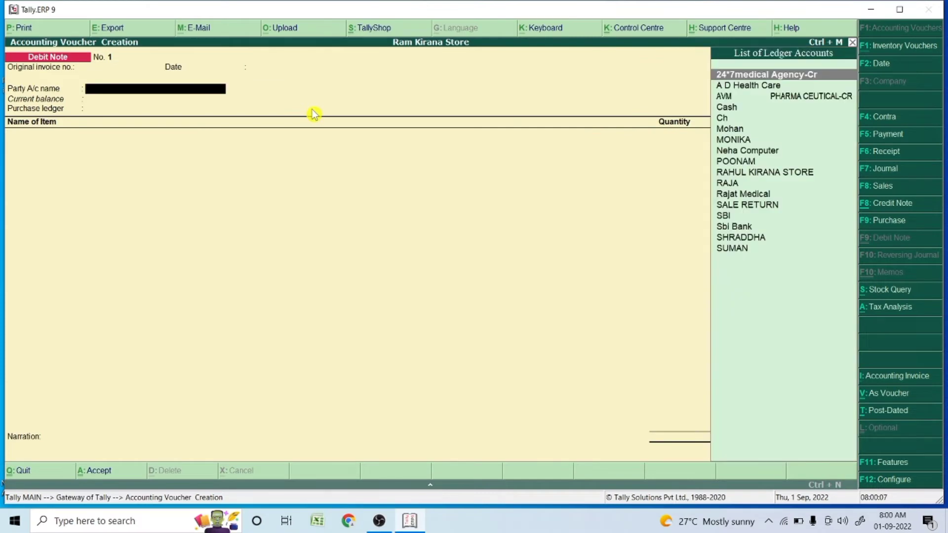
{"action": "key", "text": "Return"}
{"action": "key", "text": "Return"}
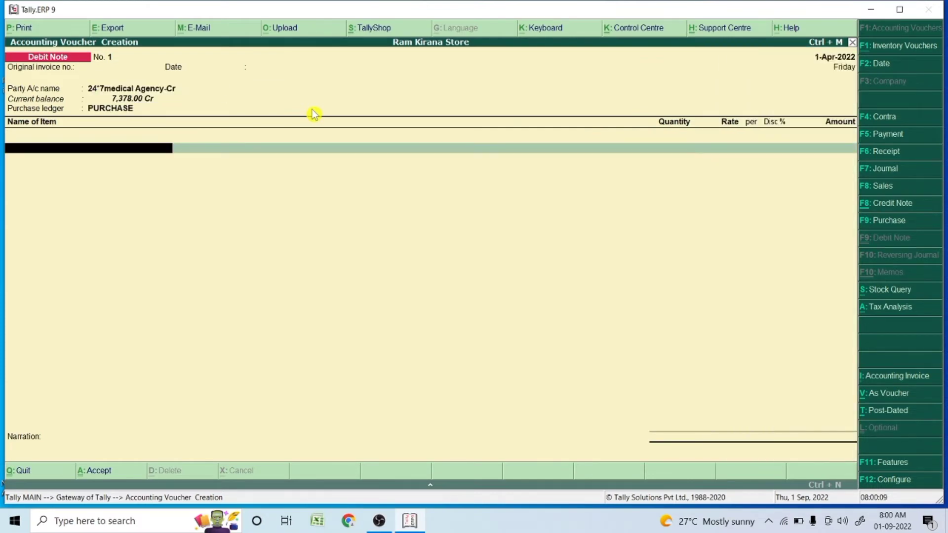
{"action": "key", "text": "Down"}
{"action": "key", "text": "Down"}
{"action": "key", "text": "Down"}
{"action": "key", "text": "Down"}
{"action": "key", "text": "Down"}
{"action": "key", "text": "Down"}
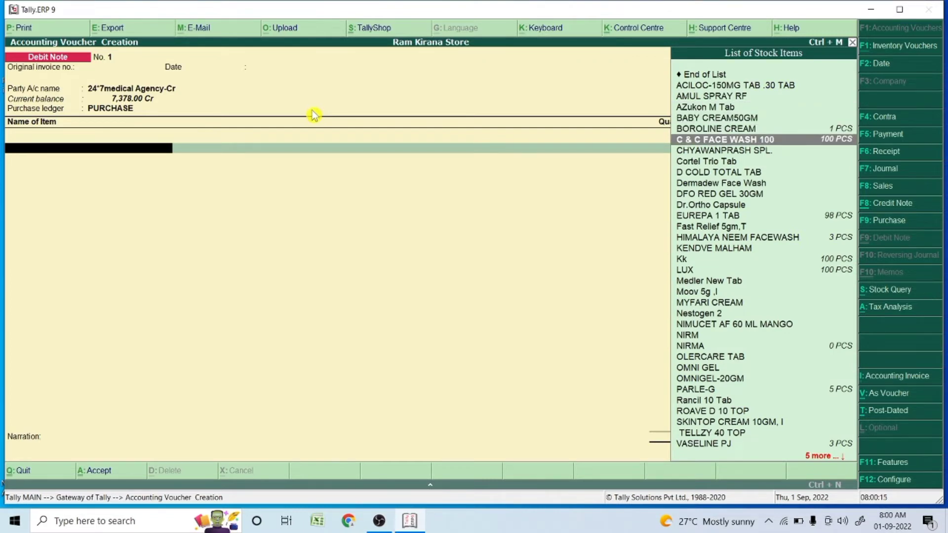
{"action": "key", "text": "Return"}
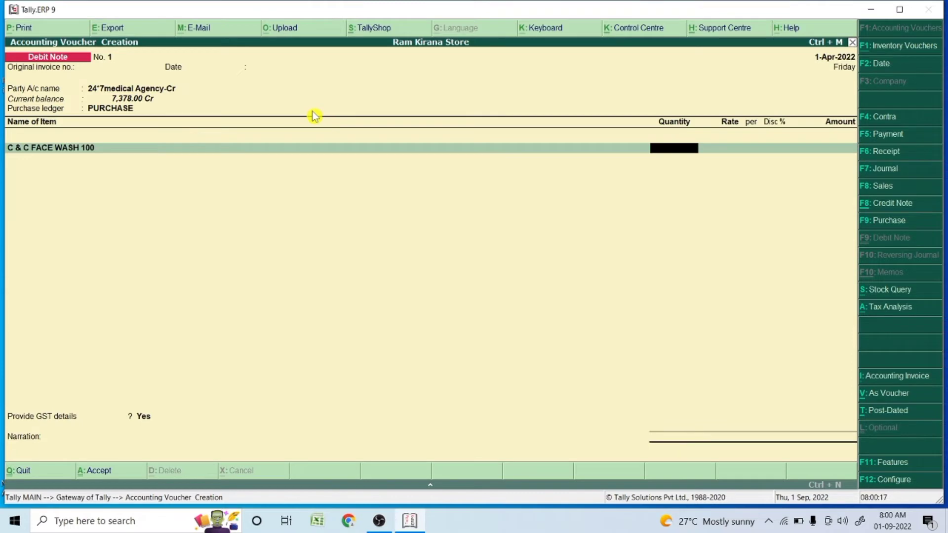
{"action": "left_click", "coordinate": [880, 295]}
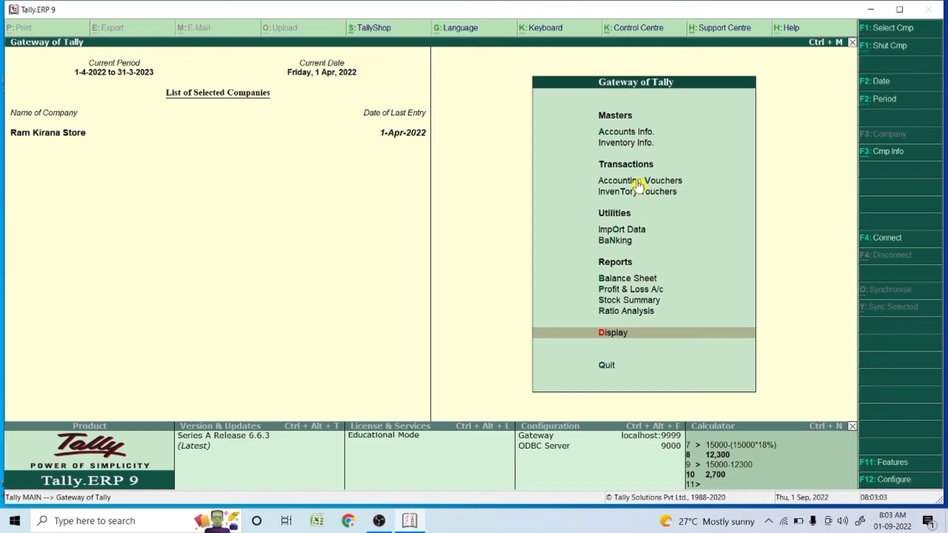
Open the stock query for the item C & C FACE WASH 100 from the inventory statements.
{"action": "left_click", "coordinate": [622, 336]}
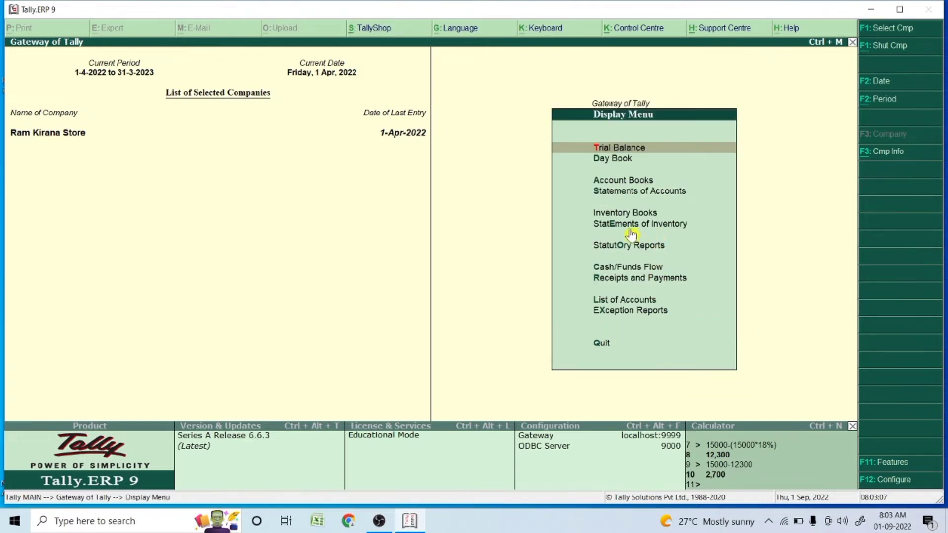
{"action": "left_click", "coordinate": [656, 226]}
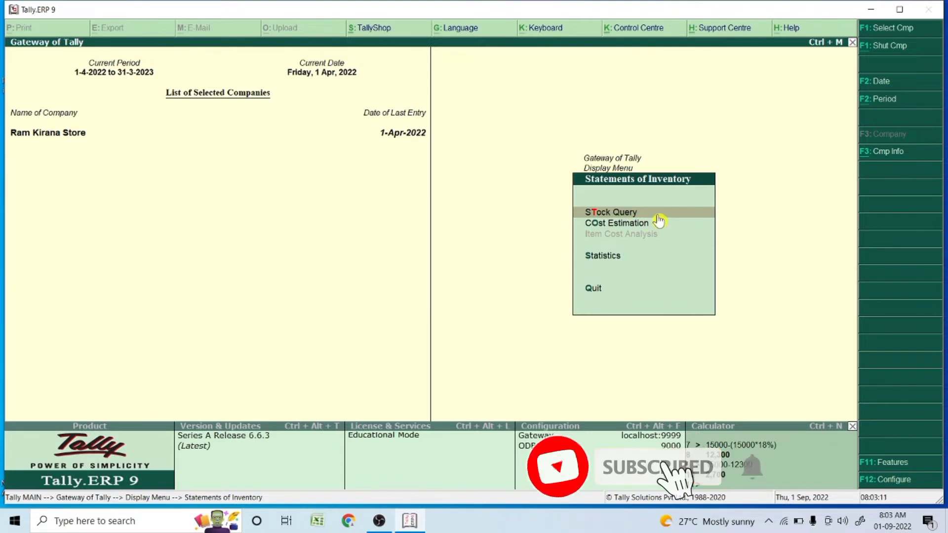
{"action": "left_click", "coordinate": [669, 217]}
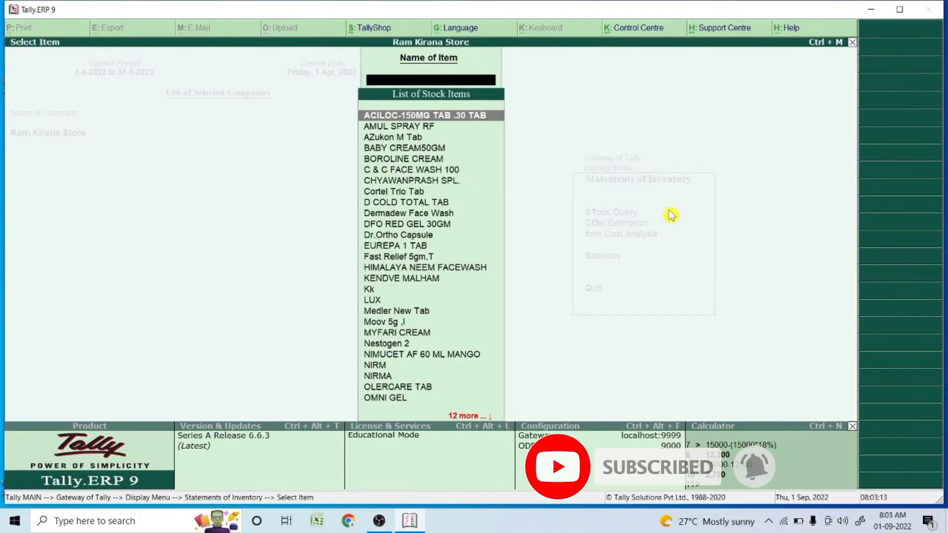
{"action": "key", "text": "Down"}
{"action": "key", "text": "Down"}
{"action": "key", "text": "Down"}
{"action": "key", "text": "Down"}
{"action": "key", "text": "Down"}
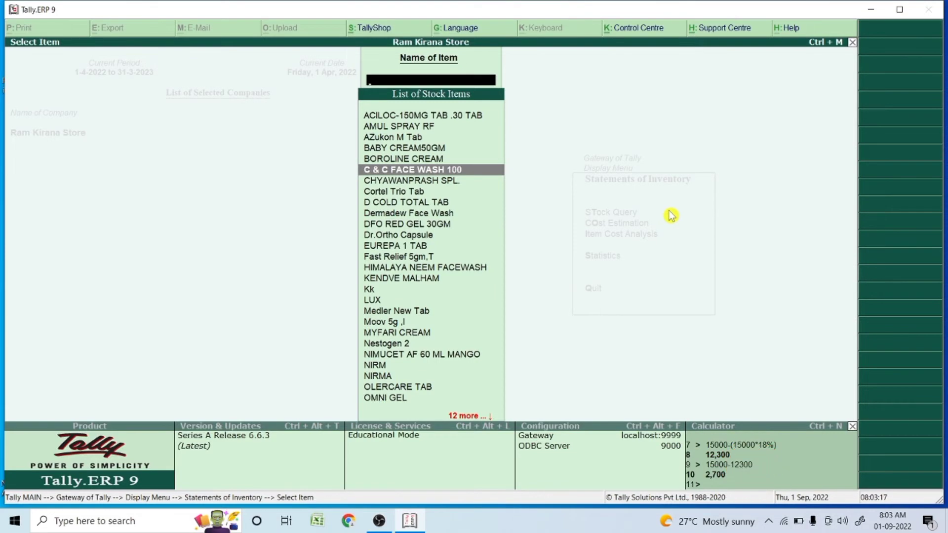
{"action": "key", "text": "Return"}
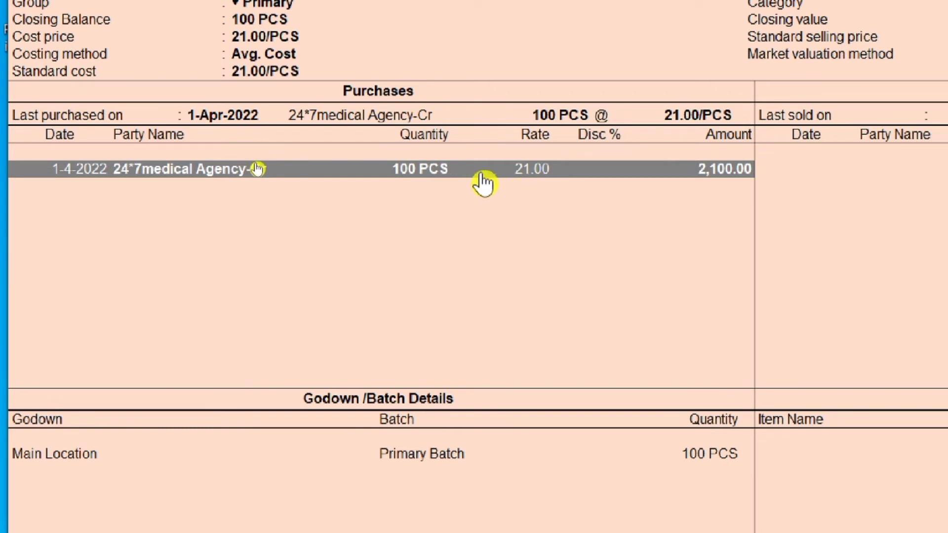
Examine the purchase voucher behind the item's purchase entry, then return to the Gateway of Tally.
{"action": "key", "text": "Return"}
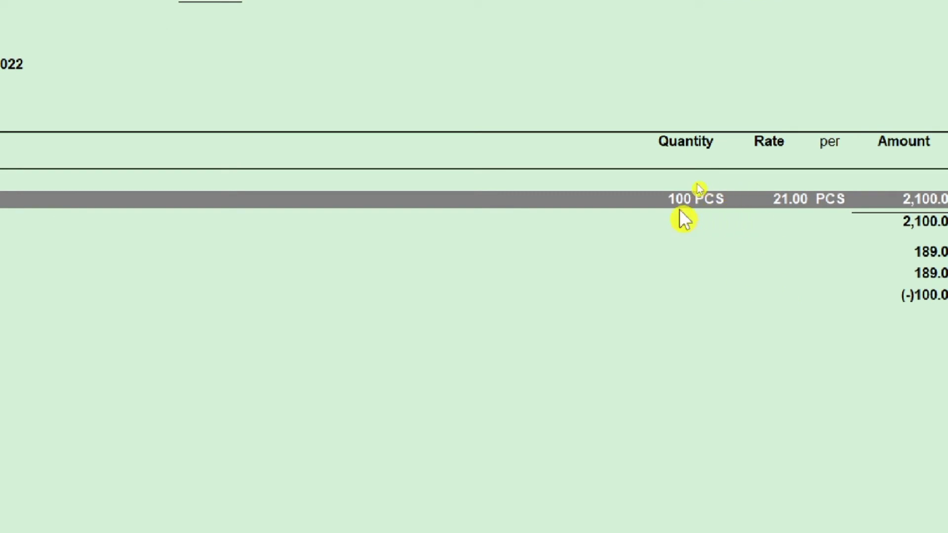
{"action": "key", "text": "Escape"}
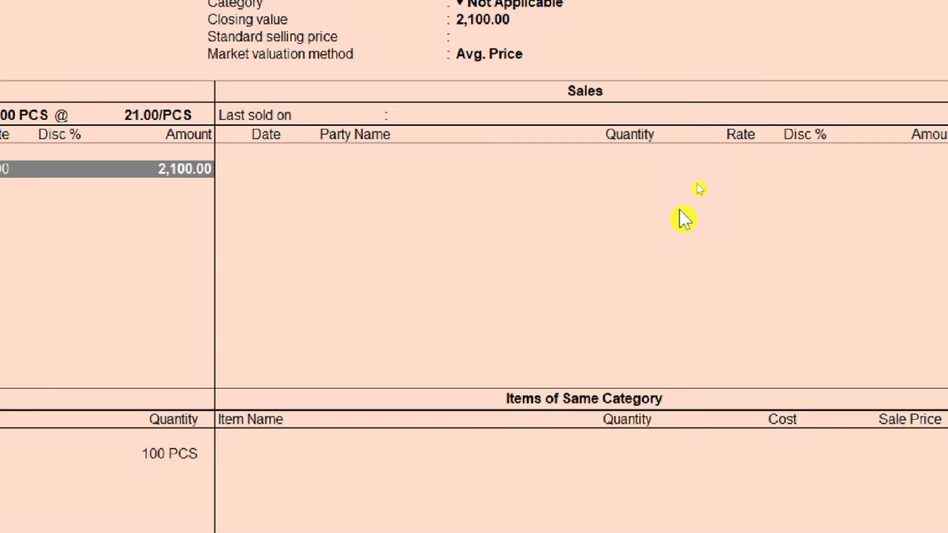
{"action": "key", "text": "Escape"}
{"action": "key", "text": "Escape"}
{"action": "key", "text": "Escape"}
{"action": "key", "text": "Escape"}
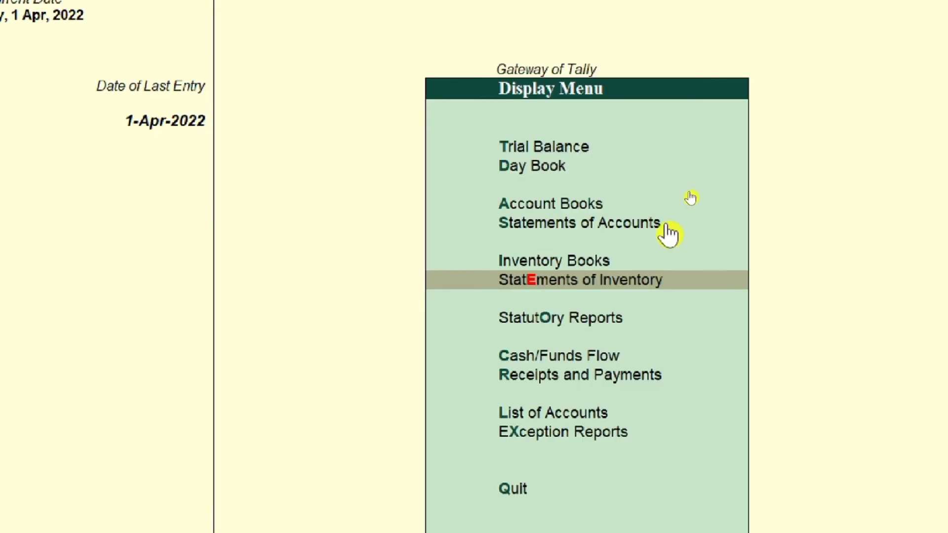
{"action": "key", "text": "Escape"}
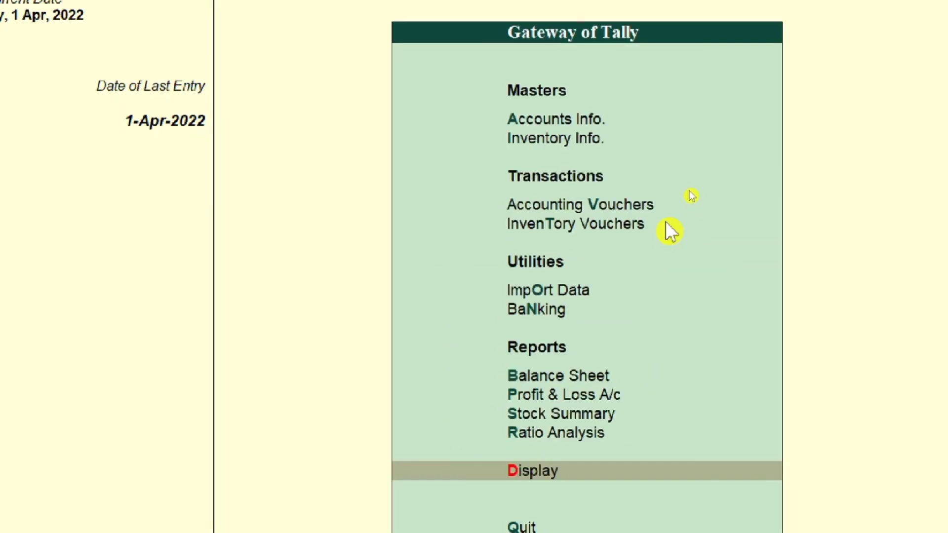
Start a debit note against original invoice 212 dated 1-Apr-2022, with 24*7medical Agency-Cr as the party.
{"action": "left_click", "coordinate": [610, 205]}
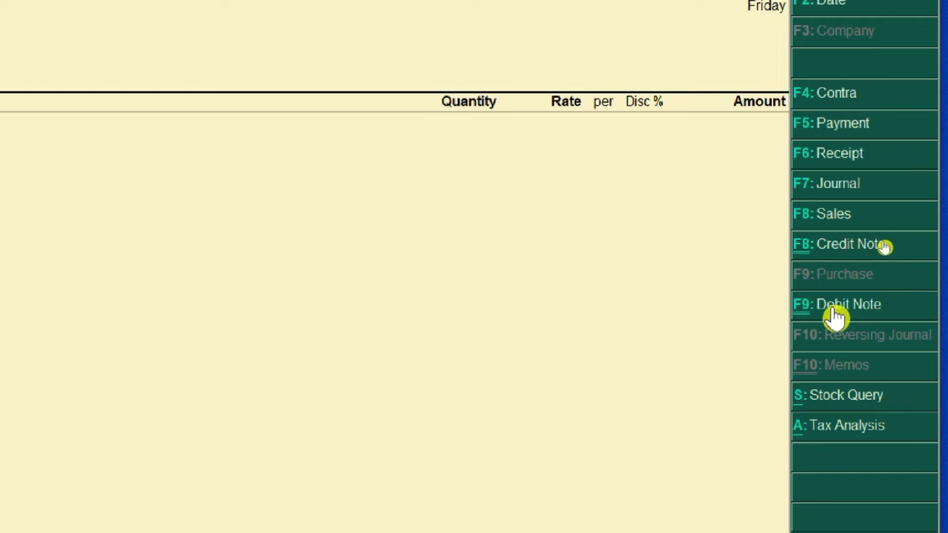
{"action": "left_click", "coordinate": [863, 315]}
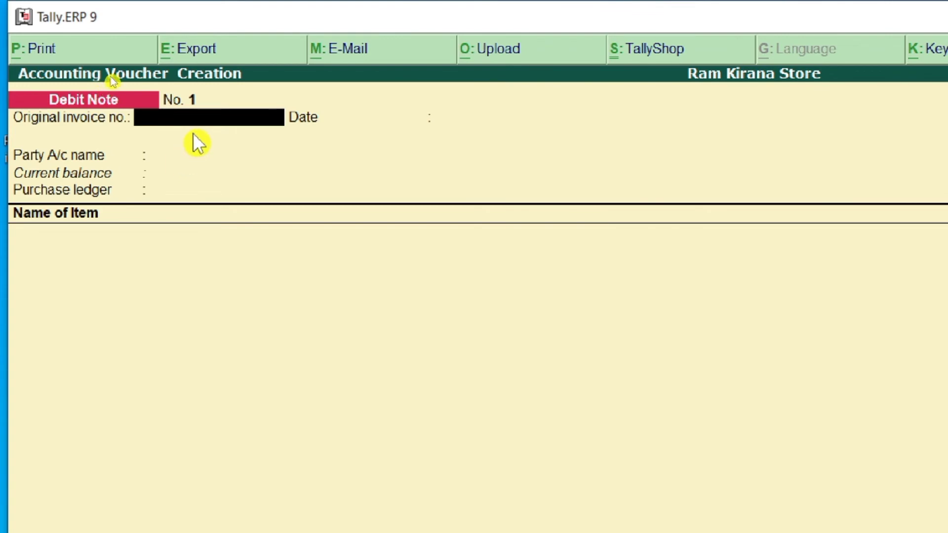
{"action": "type", "text": "212"}
{"action": "key", "text": "Return"}
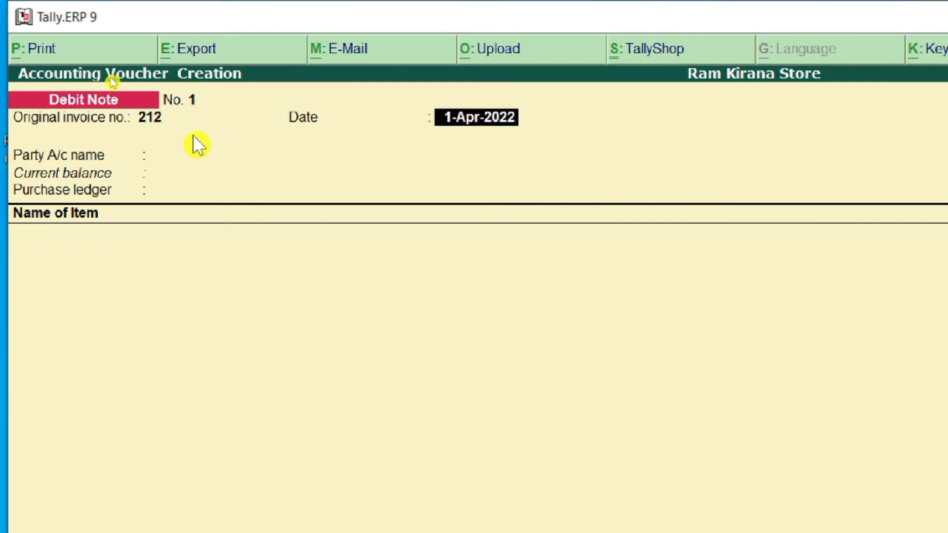
{"action": "key", "text": "Return"}
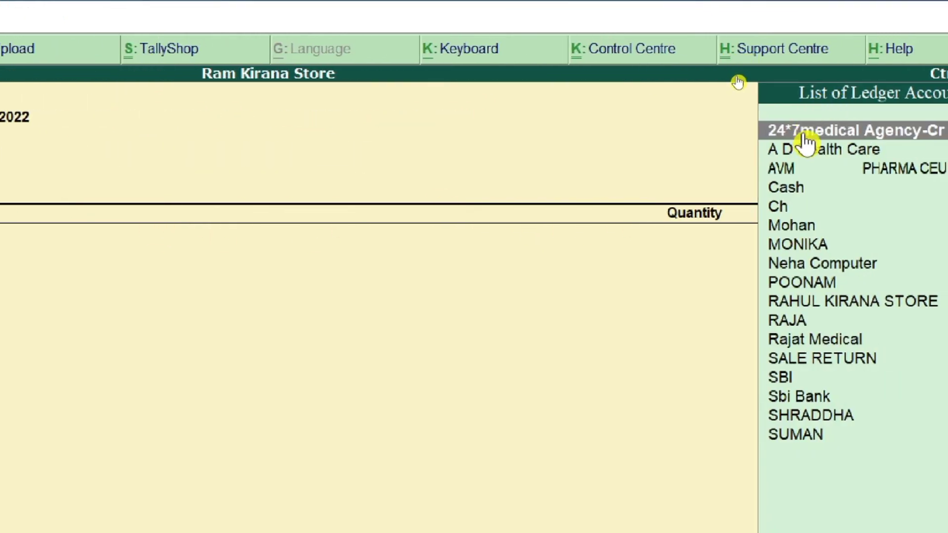
{"action": "left_click", "coordinate": [797, 135]}
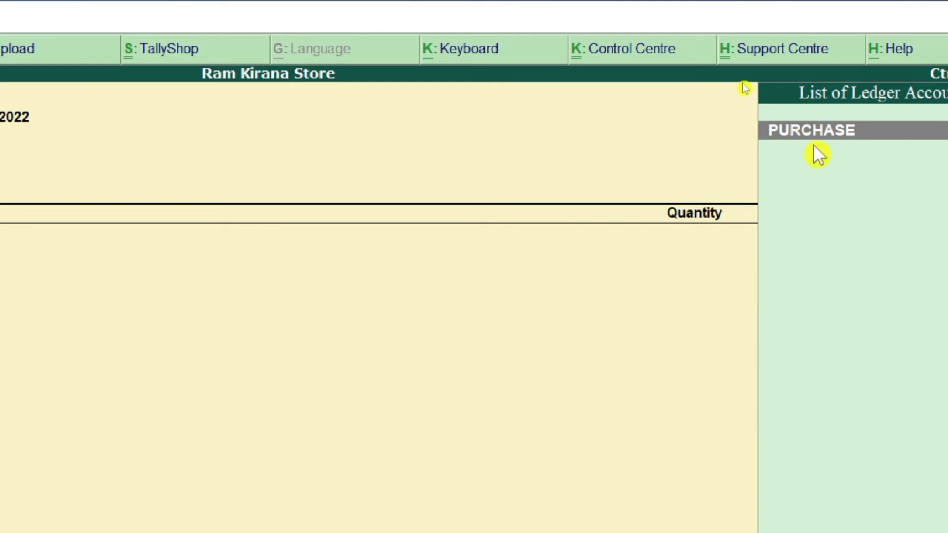
Create a ledger named Purchase Returan under the Purchase Accounts group and use it as the debit note's purchase ledger.
{"action": "key", "text": "Return"}
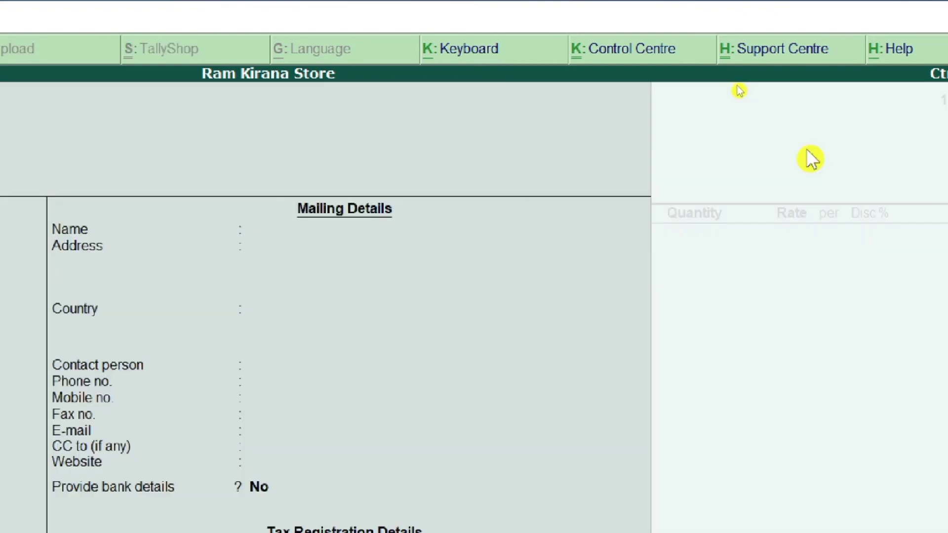
{"action": "type", "text": "P"}
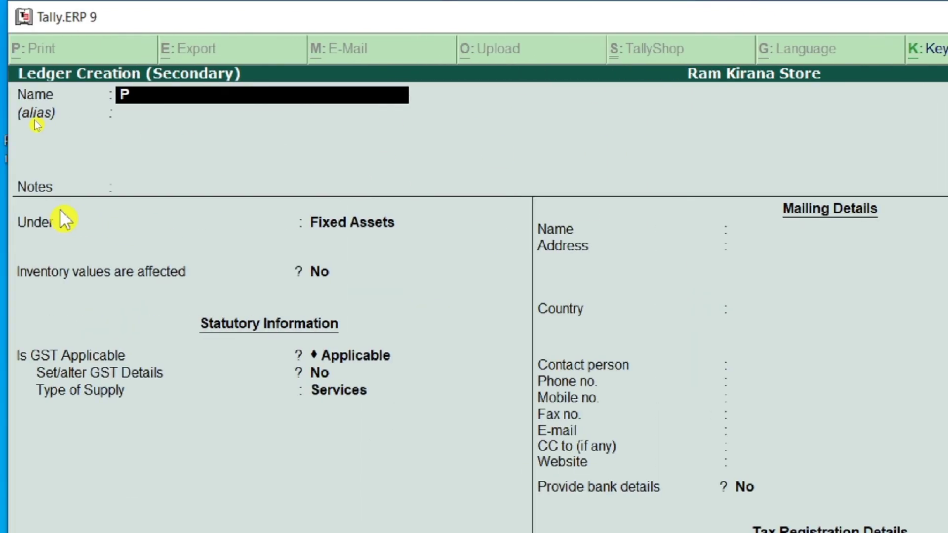
{"action": "type", "text": "urchase Returan"}
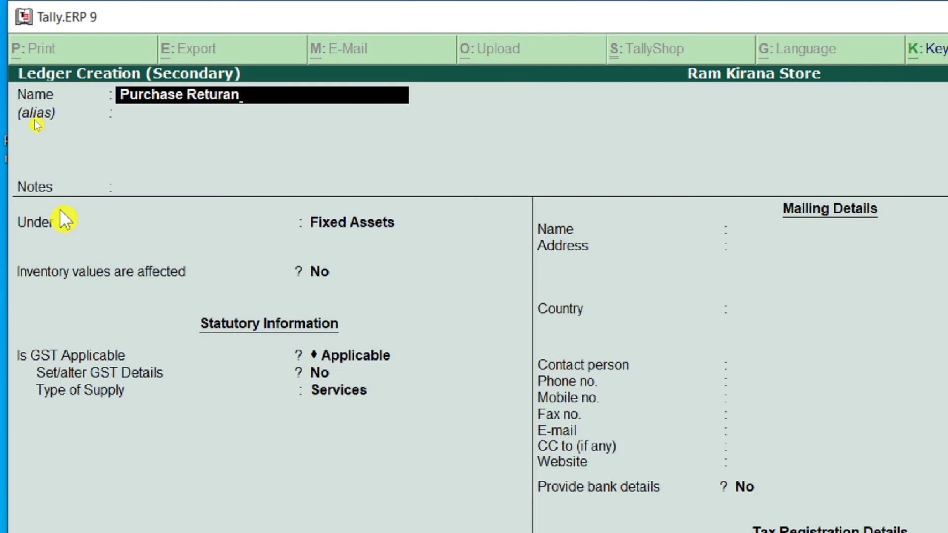
{"action": "key", "text": "Return"}
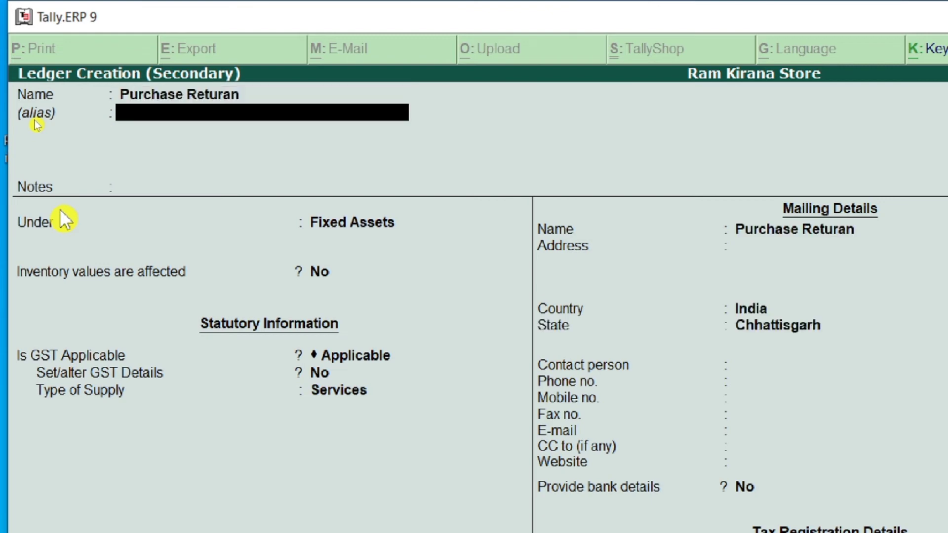
{"action": "key", "text": "Return"}
{"action": "key", "text": "Return"}
{"action": "type", "text": "Pu"}
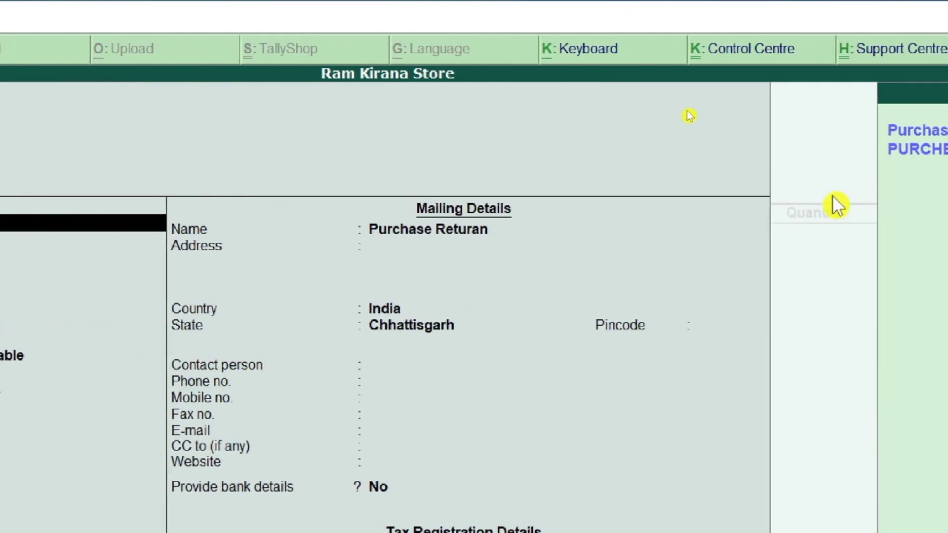
{"action": "left_click", "coordinate": [831, 130]}
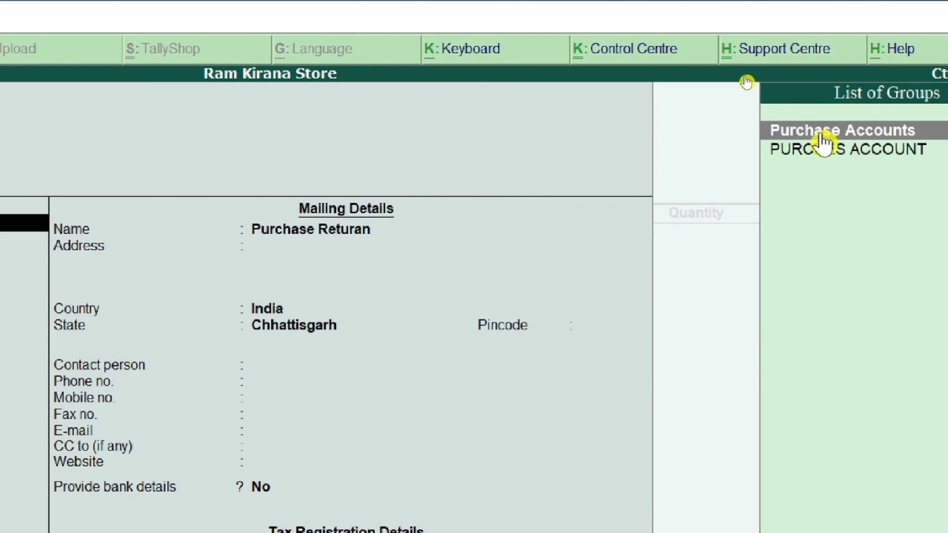
{"action": "key", "text": "ctrl+a"}
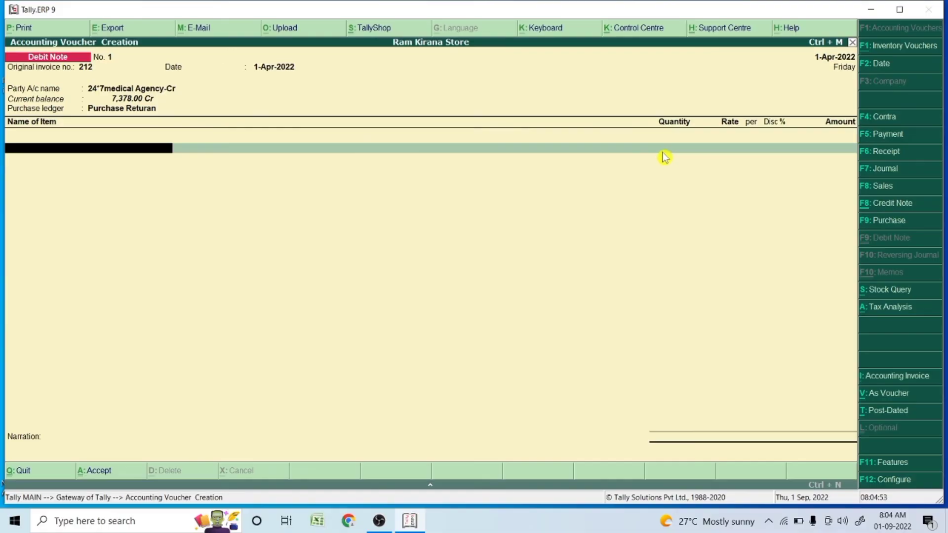
Add the stock item C & C FACE WASH 100 to the debit note with quantity 50 PCS at rate 21.00 and no discount.
{"action": "type", "text": "C"}
{"action": "left_click", "coordinate": [739, 120]}
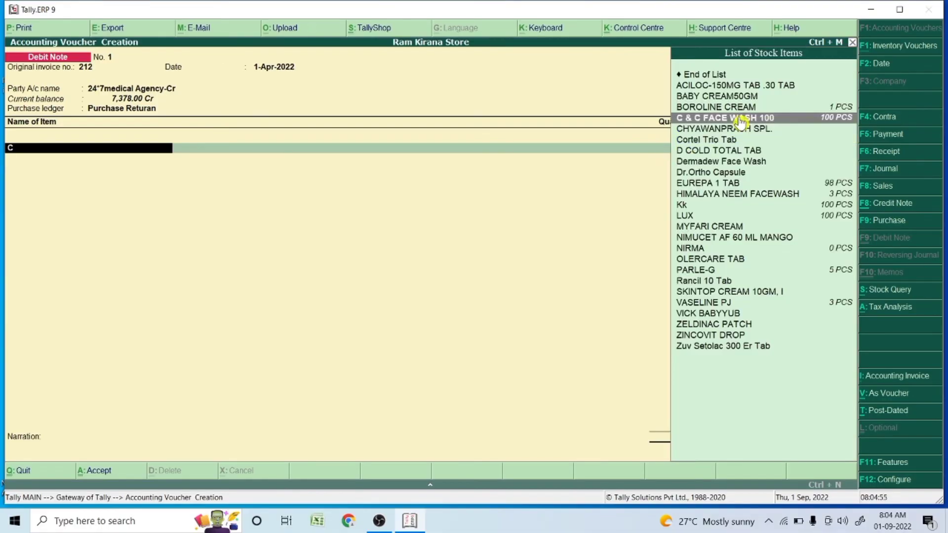
{"action": "left_click", "coordinate": [819, 121]}
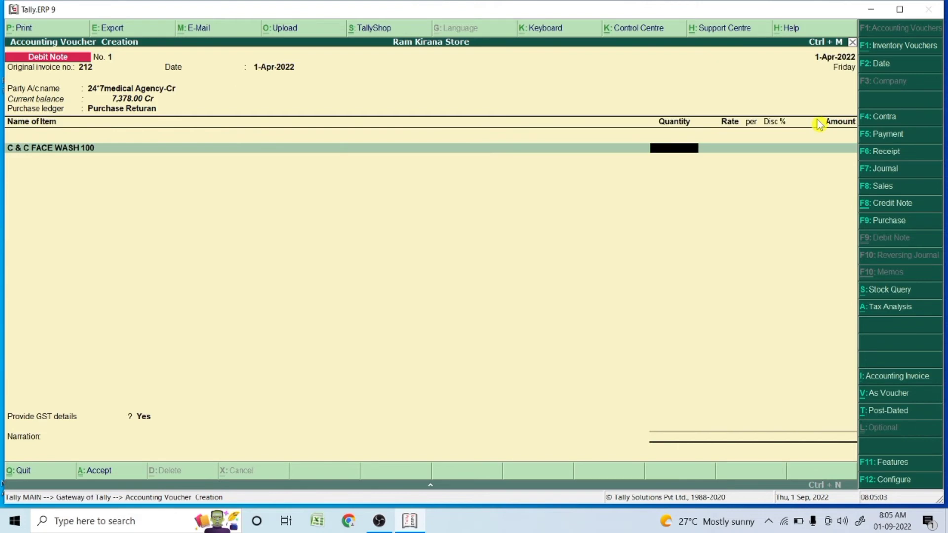
{"action": "type", "text": "500"}
{"action": "key", "text": "BackSpace"}
{"action": "key", "text": "Return"}
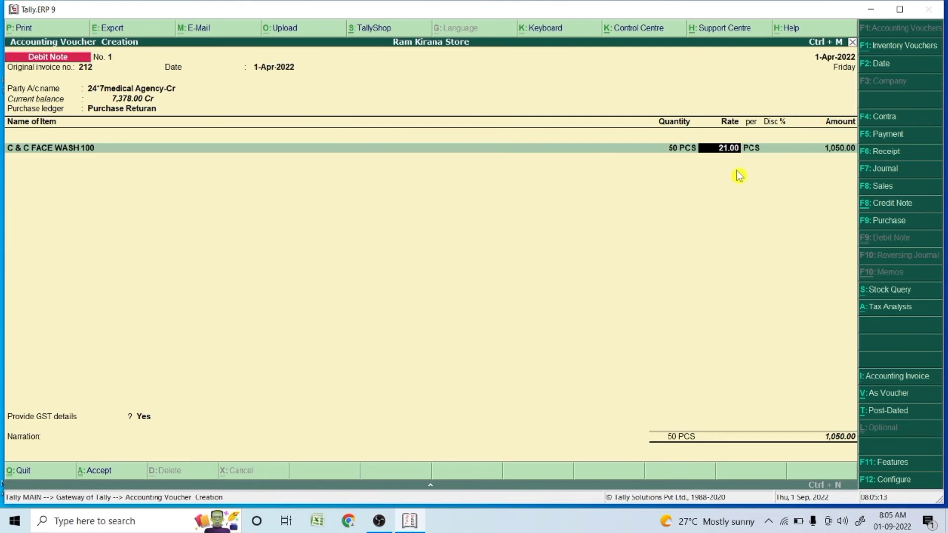
{"action": "key", "text": "Return"}
{"action": "key", "text": "Return"}
{"action": "key", "text": "Return"}
{"action": "key", "text": "Return"}
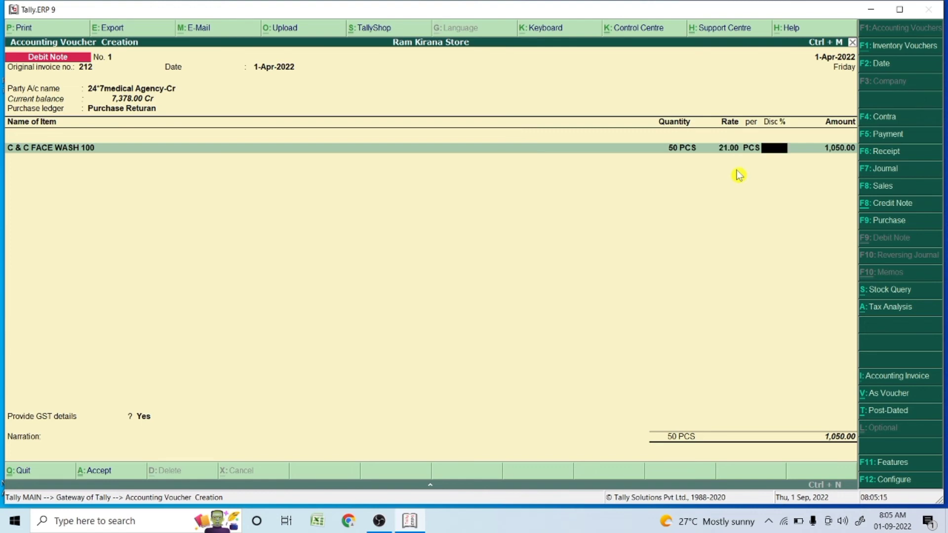
{"action": "key", "text": "Return"}
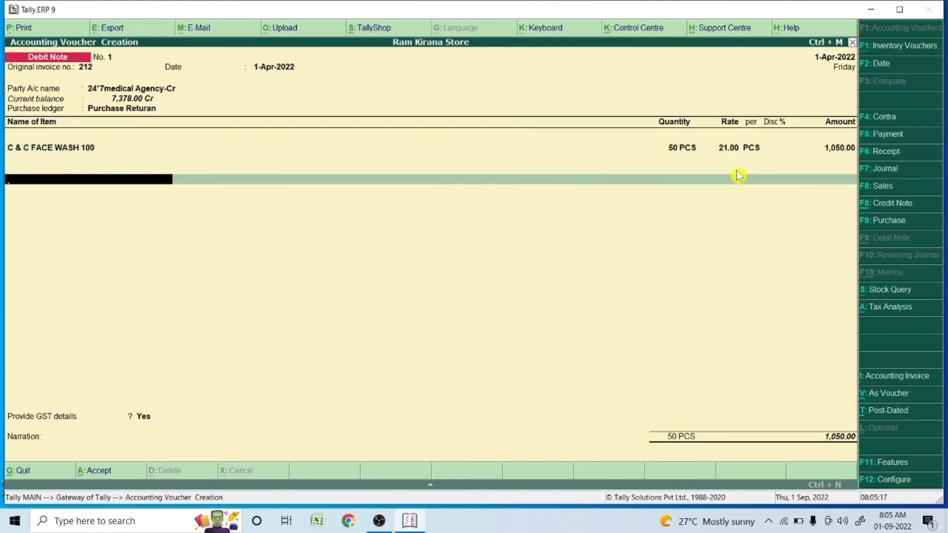
Add the CGST and SGST tax ledgers below the item, accepting their calculated amounts.
{"action": "type", "text": "cg"}
{"action": "key", "text": "Return"}
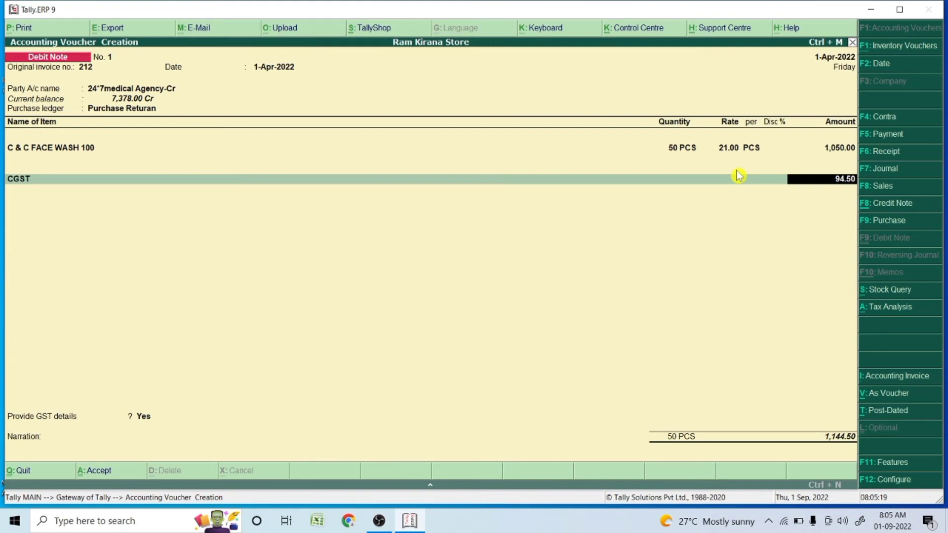
{"action": "key", "text": "Return"}
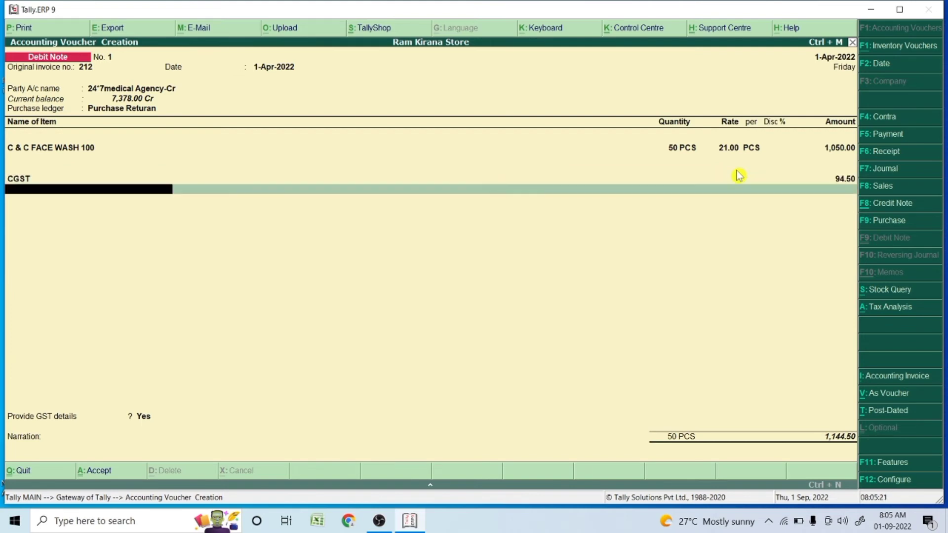
{"action": "type", "text": "Sg"}
{"action": "key", "text": "Return"}
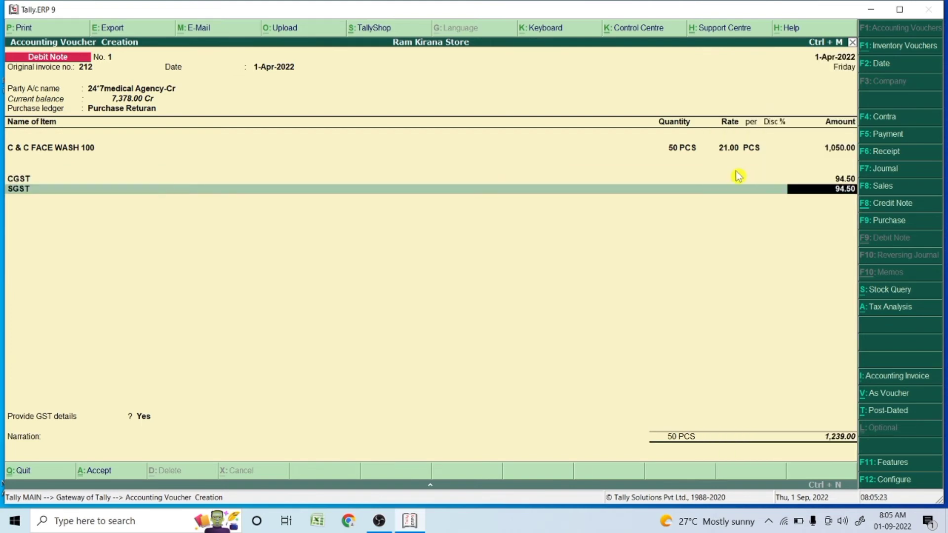
{"action": "key", "text": "Return"}
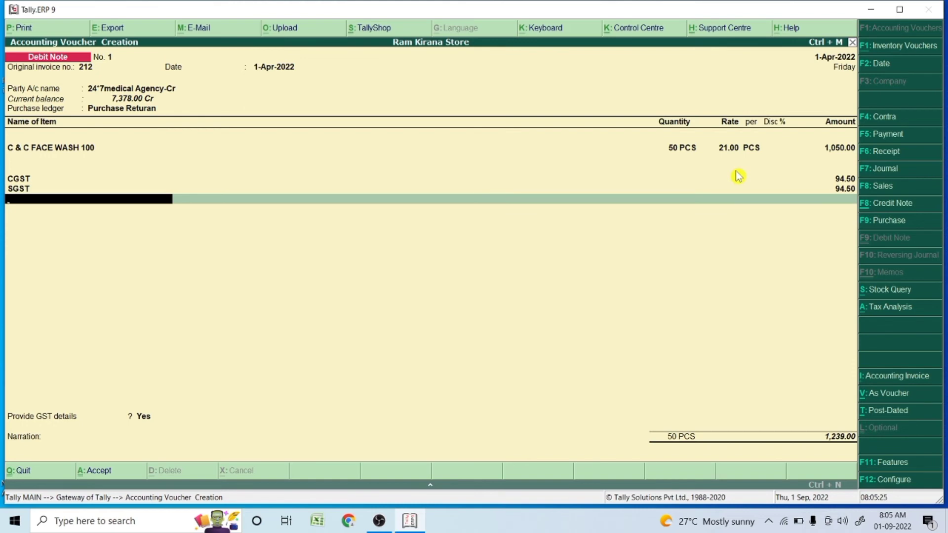